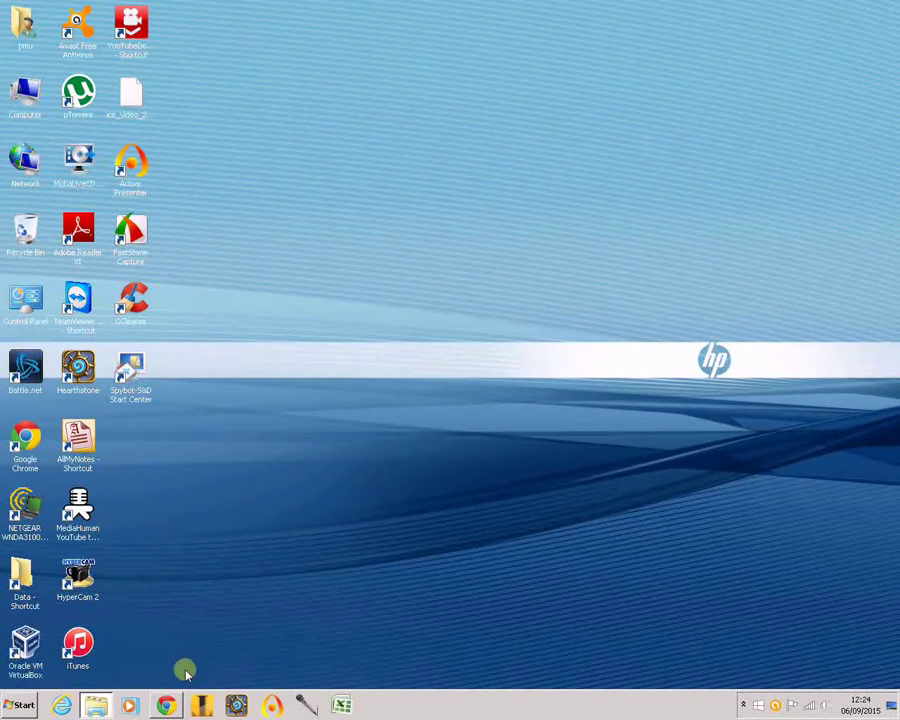
Step: Open Chrome and load the Dropjar file transfer site from the ISPT bookmarks folder
left_click(166, 706)
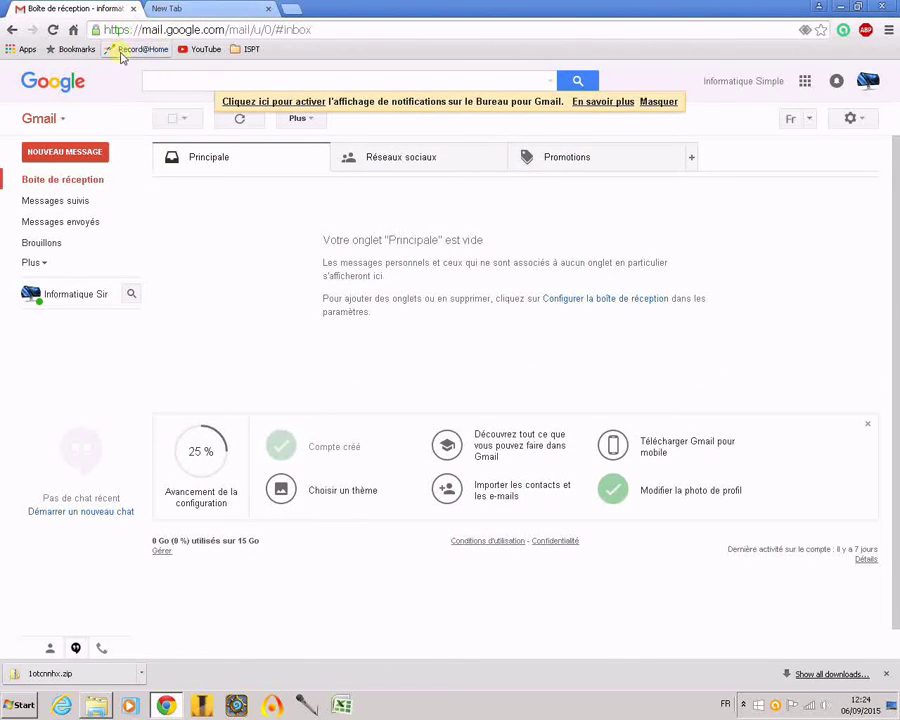
left_click(248, 49)
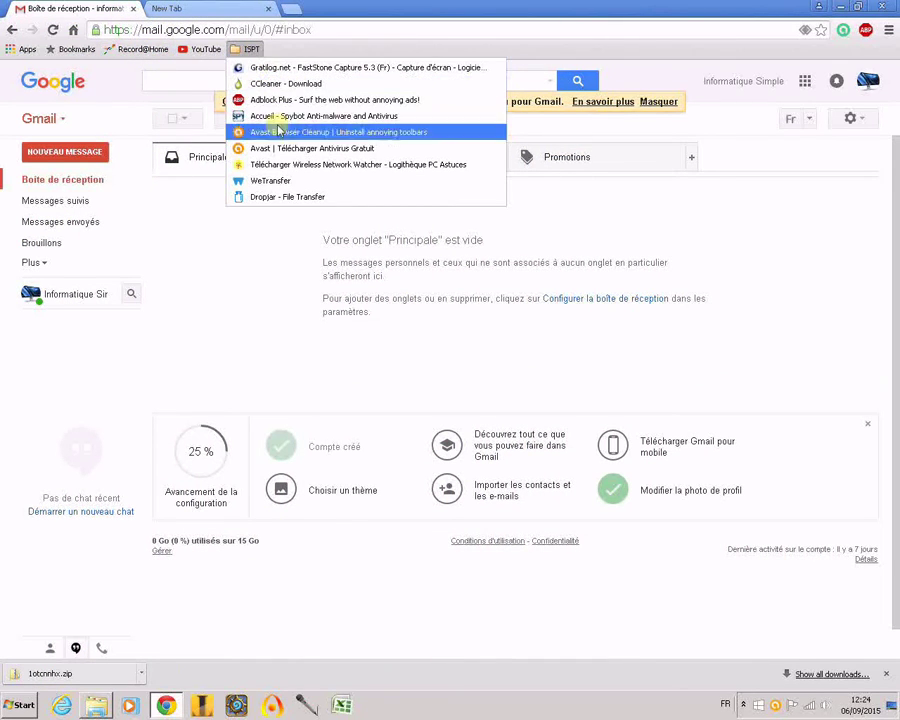
left_click(275, 197)
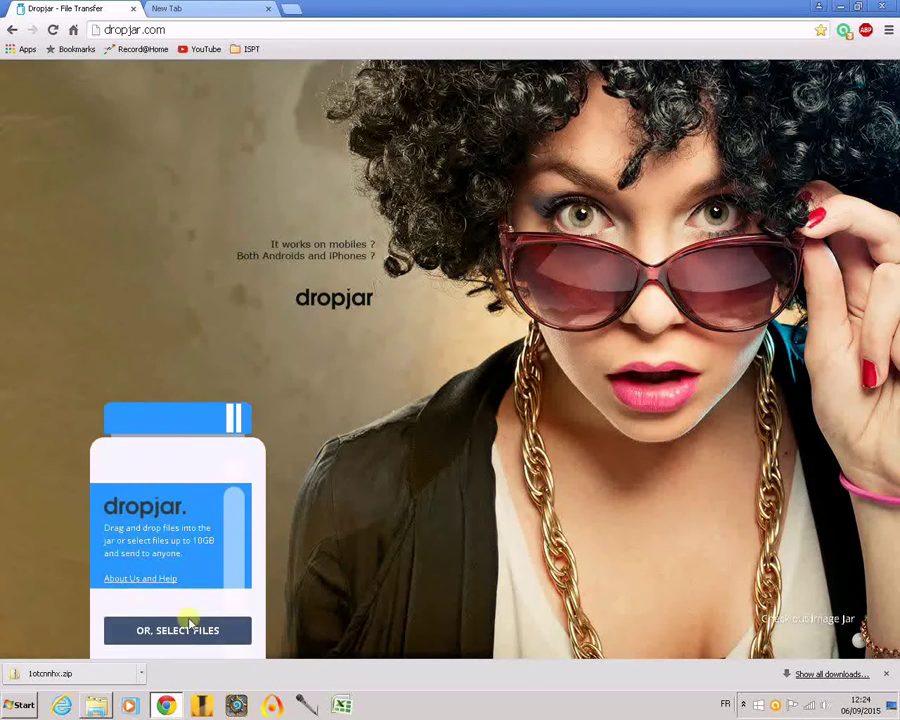
Step: Add "tutoriel Entrainement épisode 1", "tutoriel Entrainement épisode 2" and "tutoriel Hearthstone troisième parties" from the ActivePresenter folder to the Dropjar transfer
left_click(96, 705)
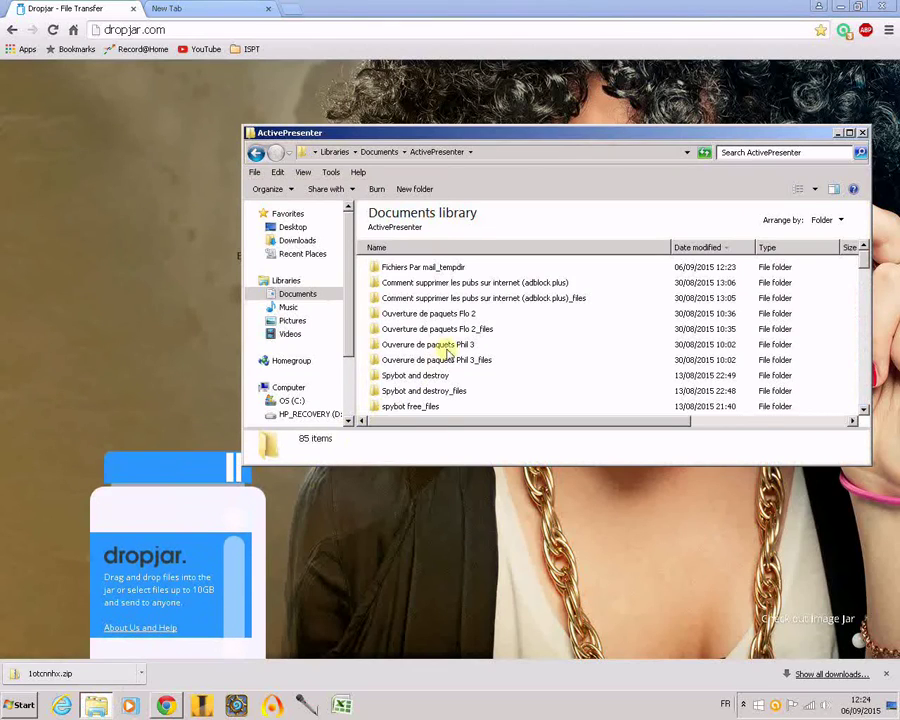
left_click(380, 358)
scroll(393, 372, "down", 9)
scroll(393, 372, "down", 12)
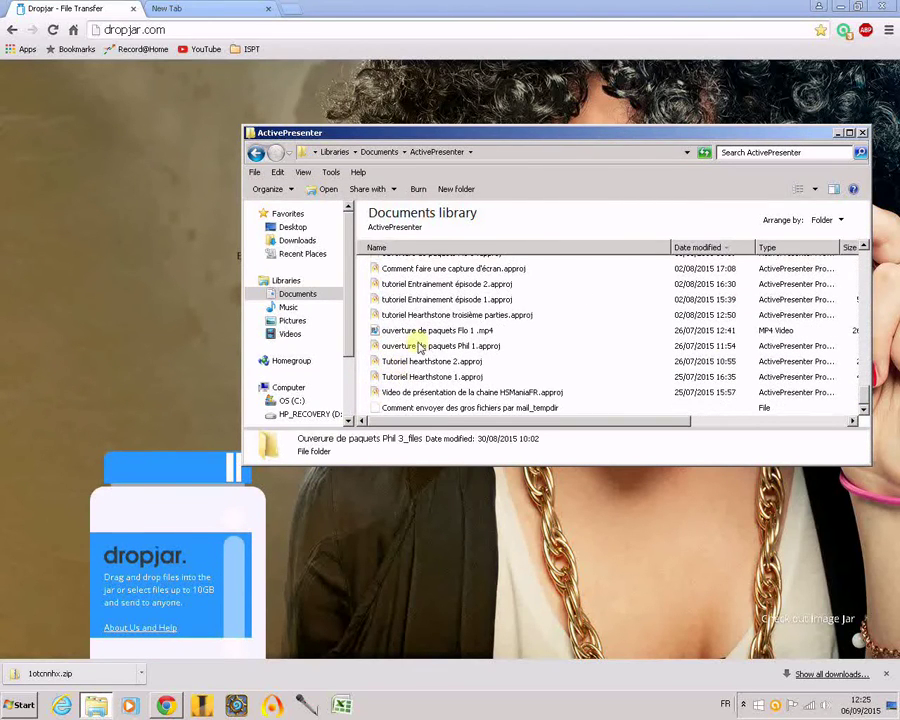
left_click(428, 331)
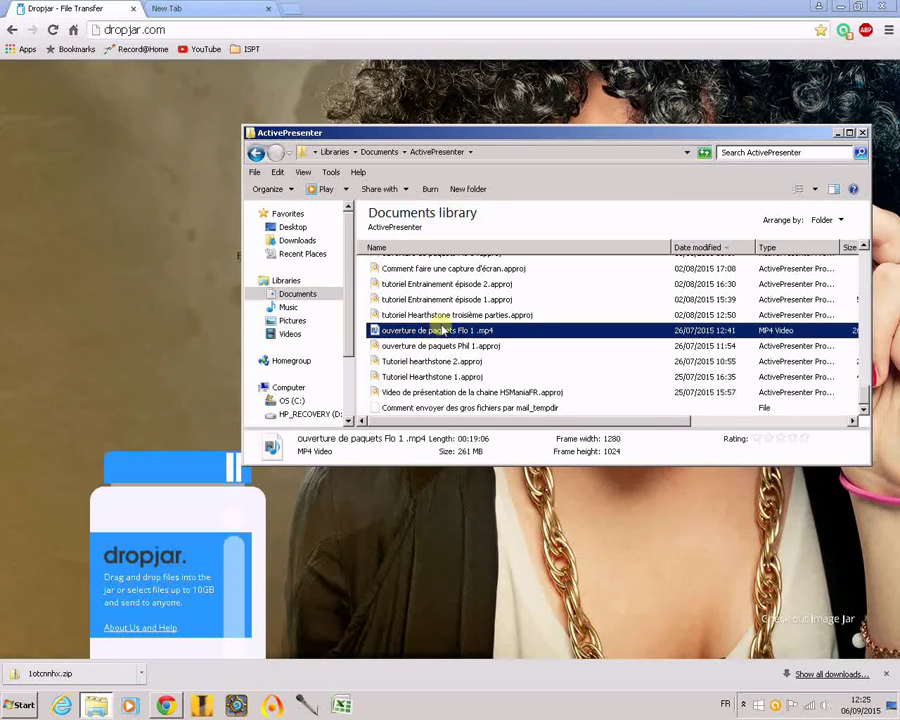
left_click(440, 315, "shift")
left_click(436, 303, "shift")
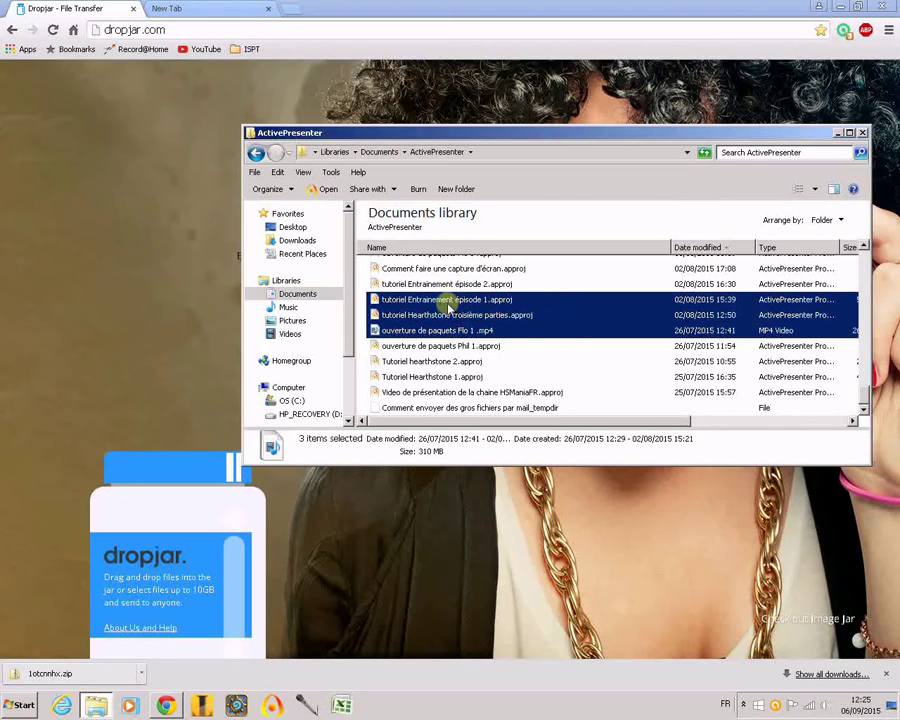
left_click(445, 328, "ctrl")
left_click(444, 285, "ctrl")
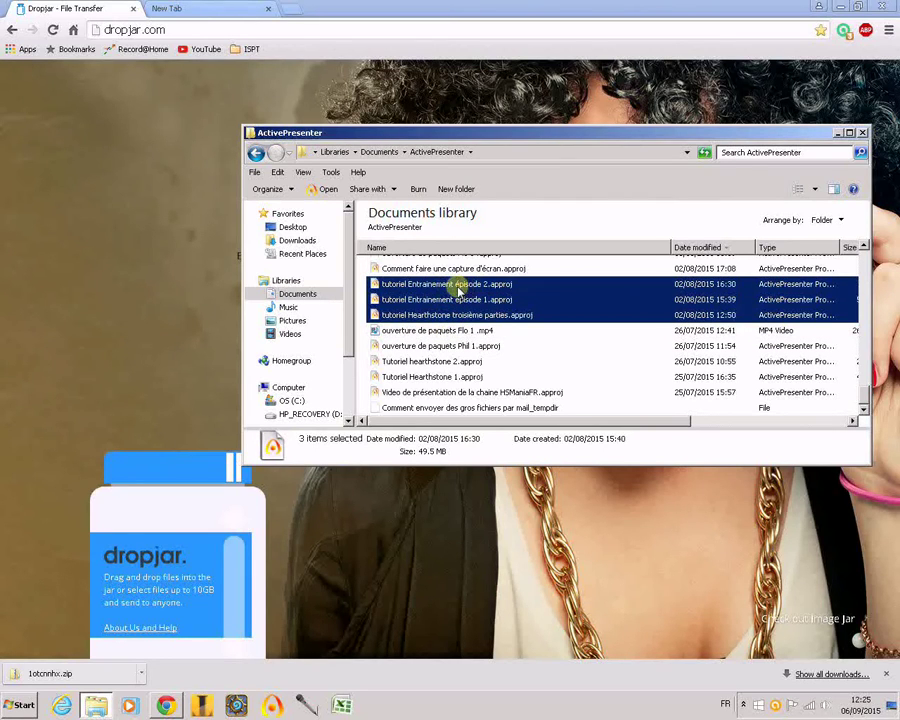
left_click_drag(458, 287, 201, 571)
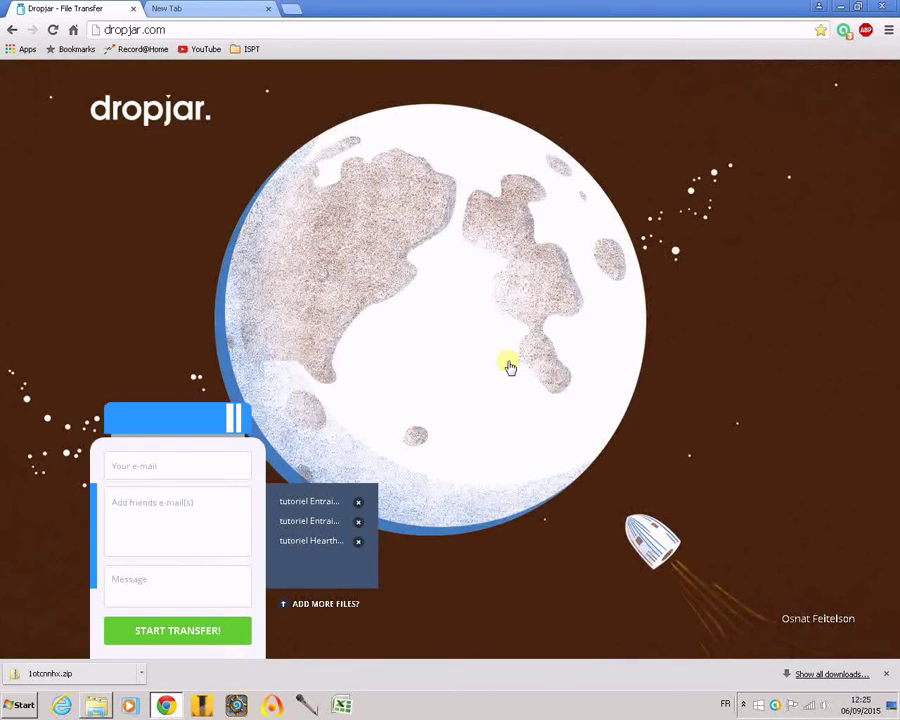
Step: Fill in the sender's e-mail and add the recipient's e-mail address to the Dropjar transfer form
type("test@gmail>.com")
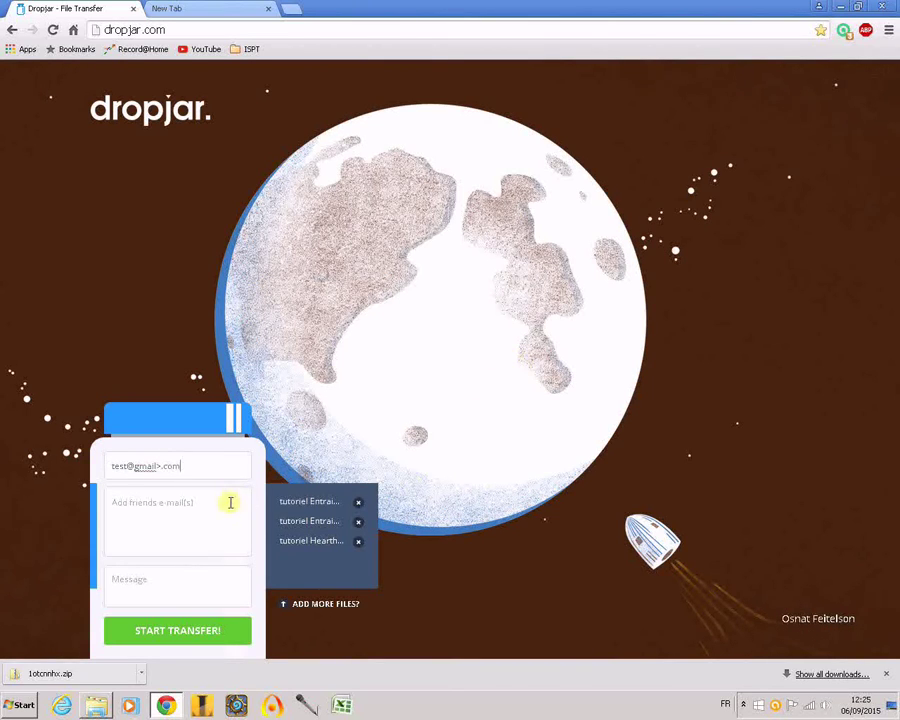
left_click(200, 507)
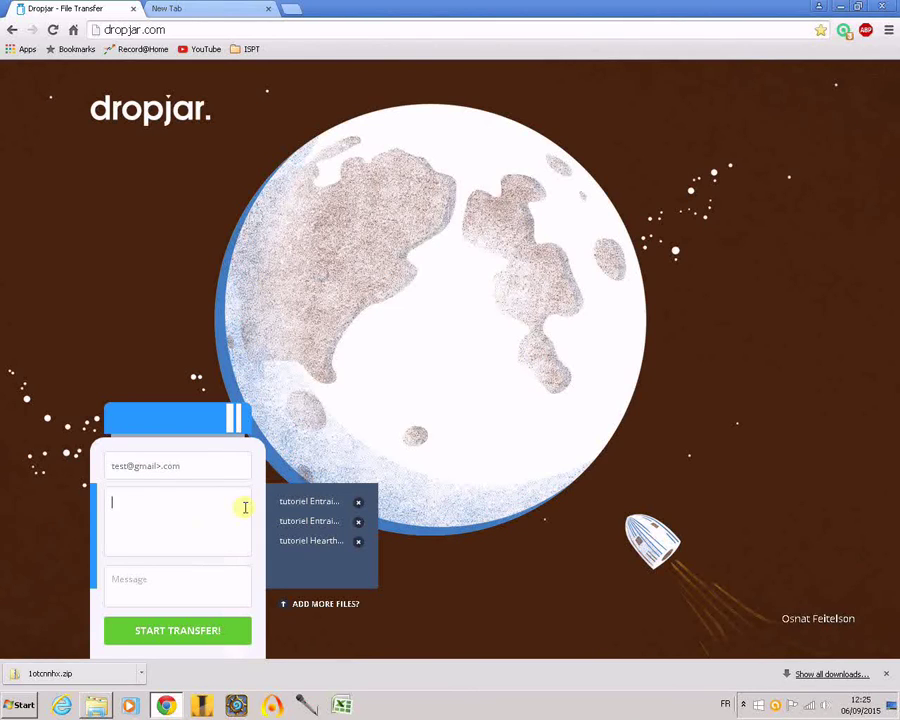
key("ctrl+v")
key("Return")
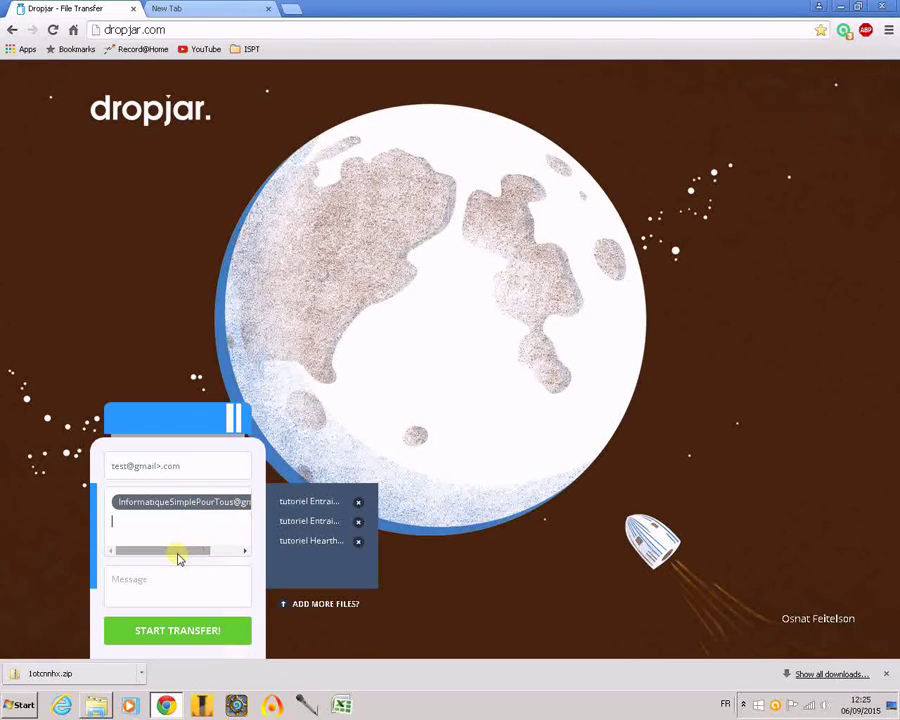
left_click_drag(179, 559, 153, 555)
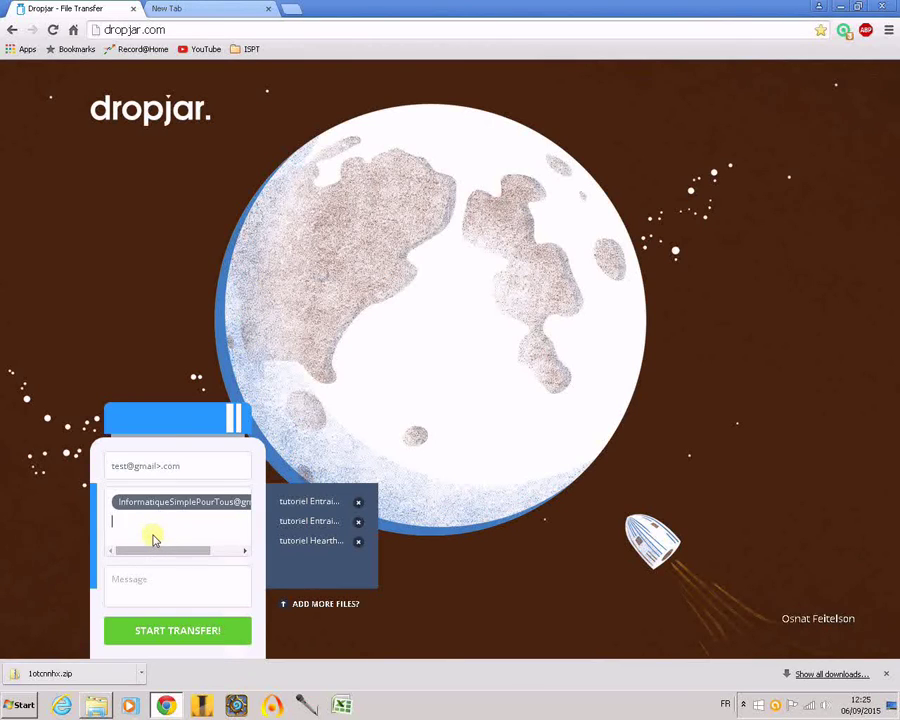
Step: Enter the message "Voici les photos des vacances.." and start the Dropjar transfer
left_click(295, 555)
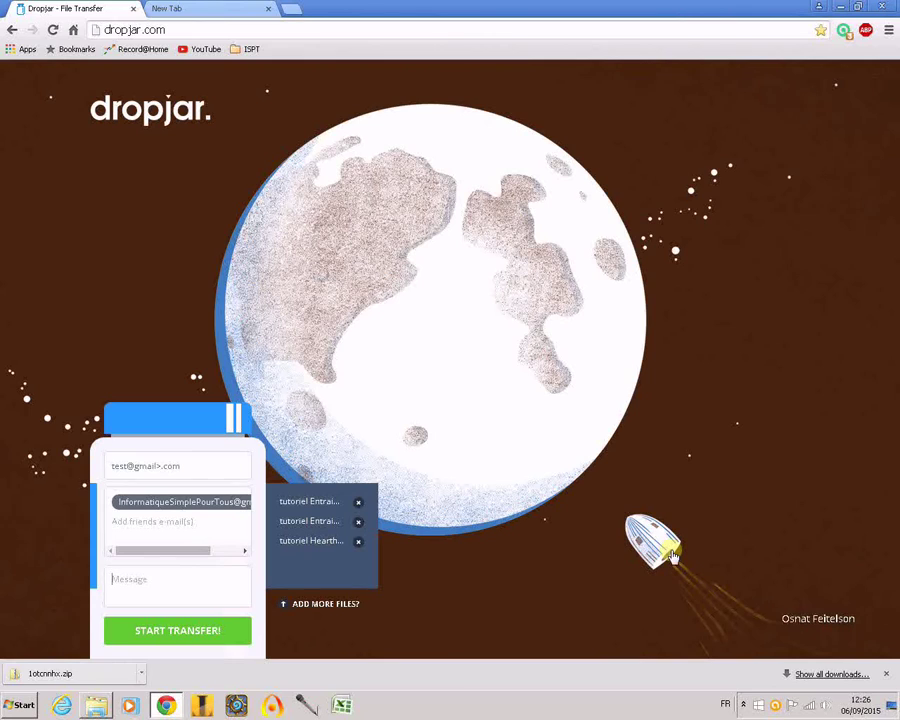
type("Voici les photos des vacances.")
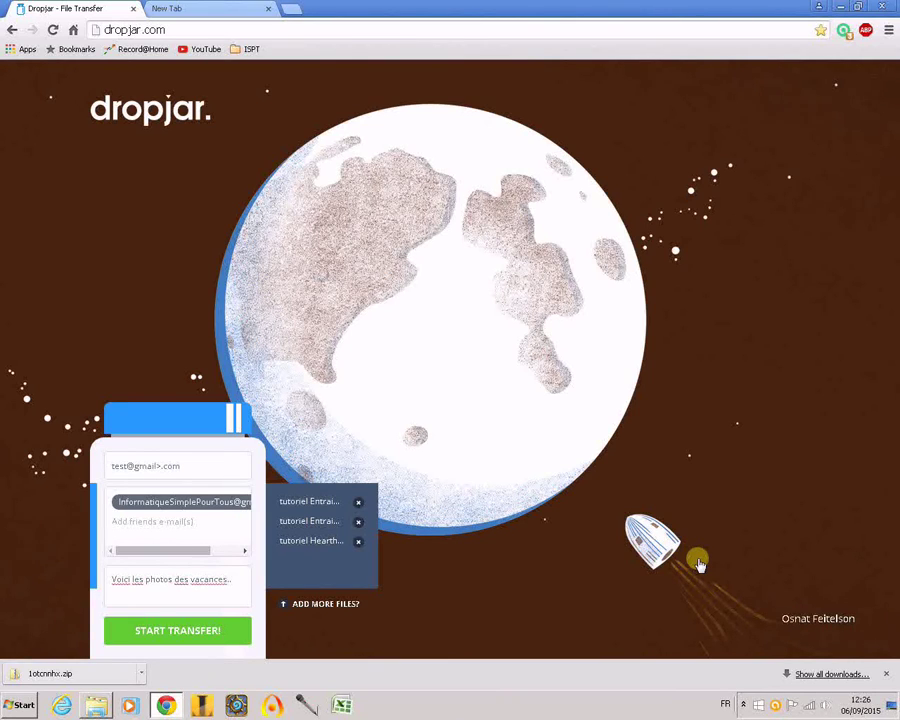
left_click(179, 638)
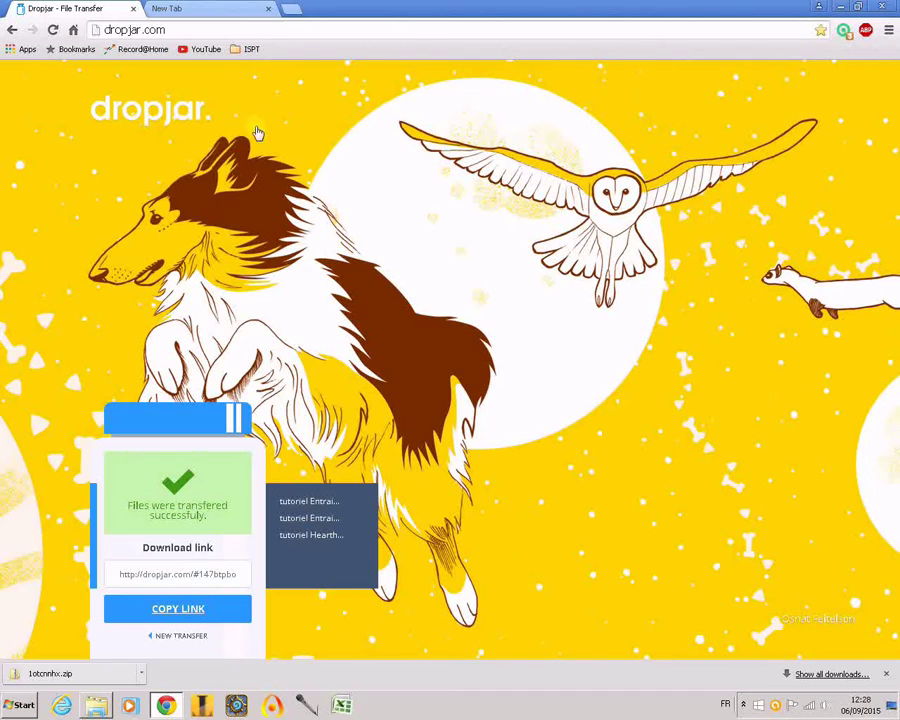
Step: Load the Gmail inbox in the empty browser tab and open the DropJar file notification message
left_click(229, 10)
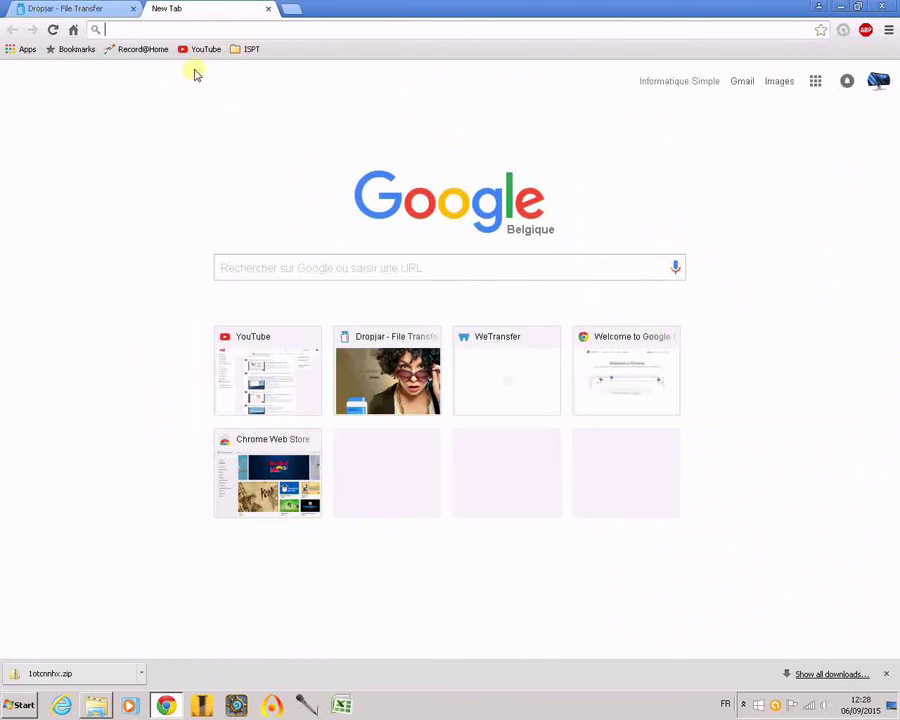
left_click(226, 36)
type("mail.google.com/mail/u/0/#inbox")
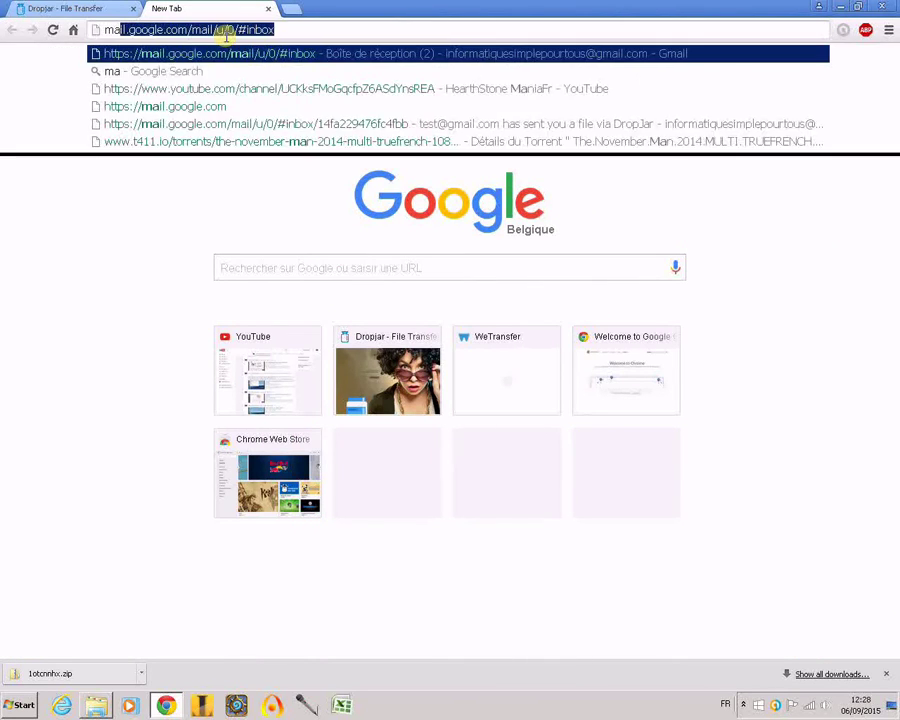
key("Return")
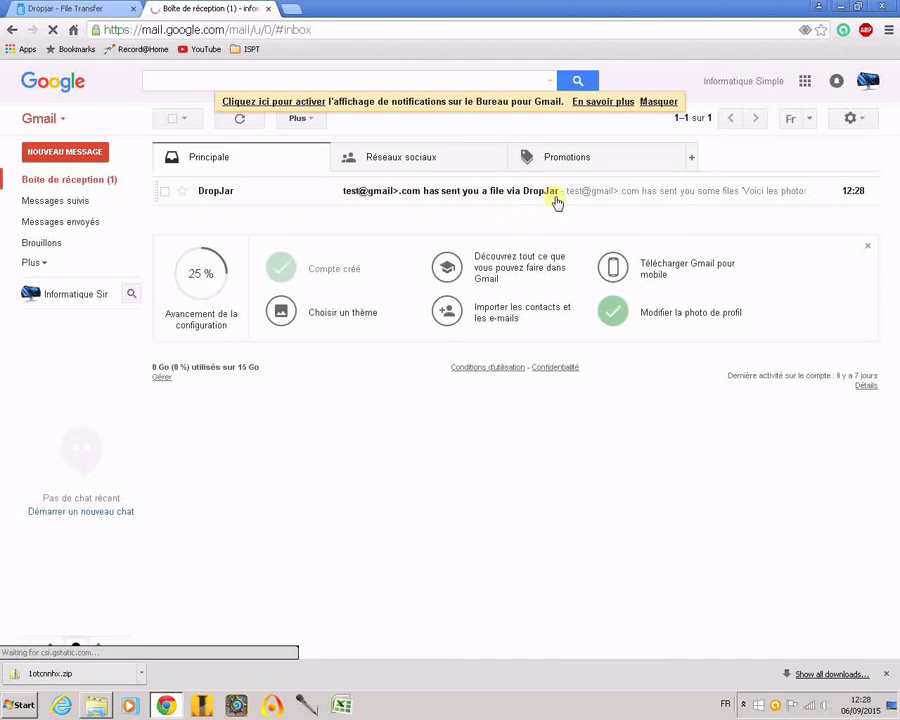
left_click(467, 194)
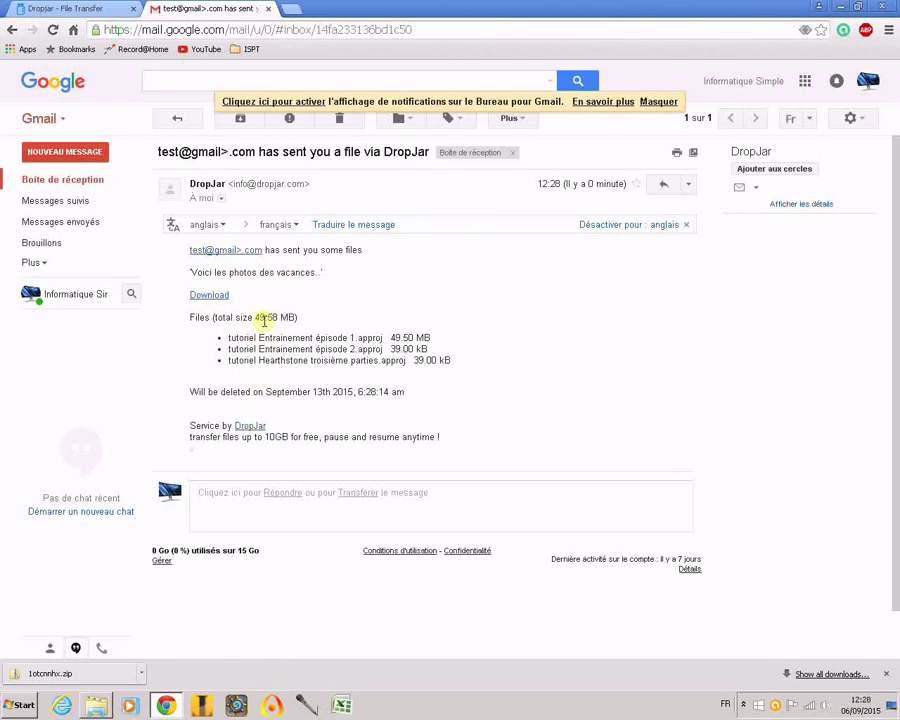
Step: Follow the message's download link, download the three shared files as a zip and open the archive
left_click(210, 297)
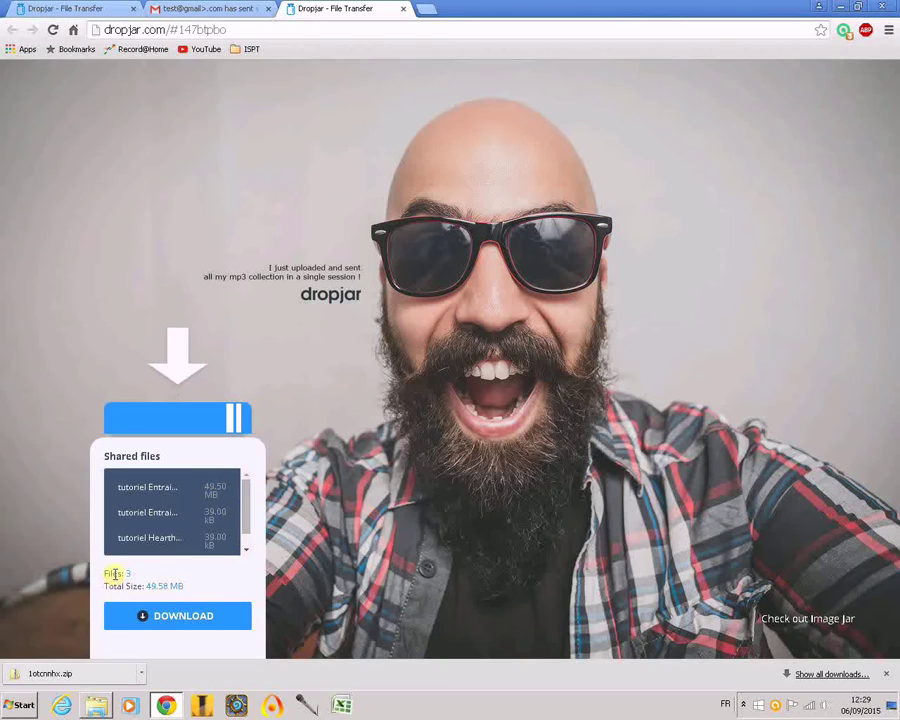
left_click(178, 617)
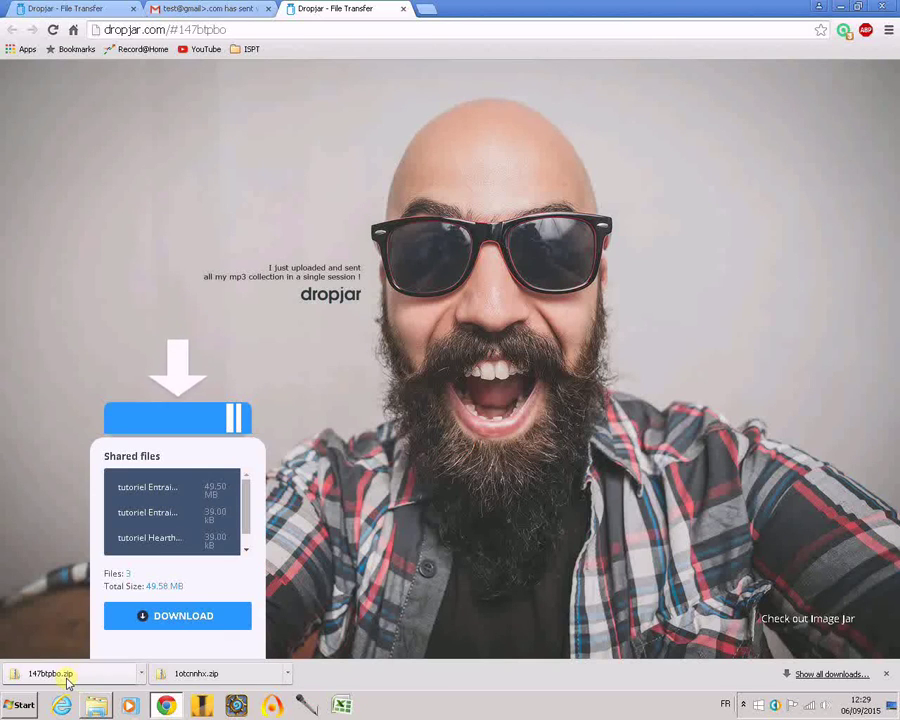
left_click(66, 677)
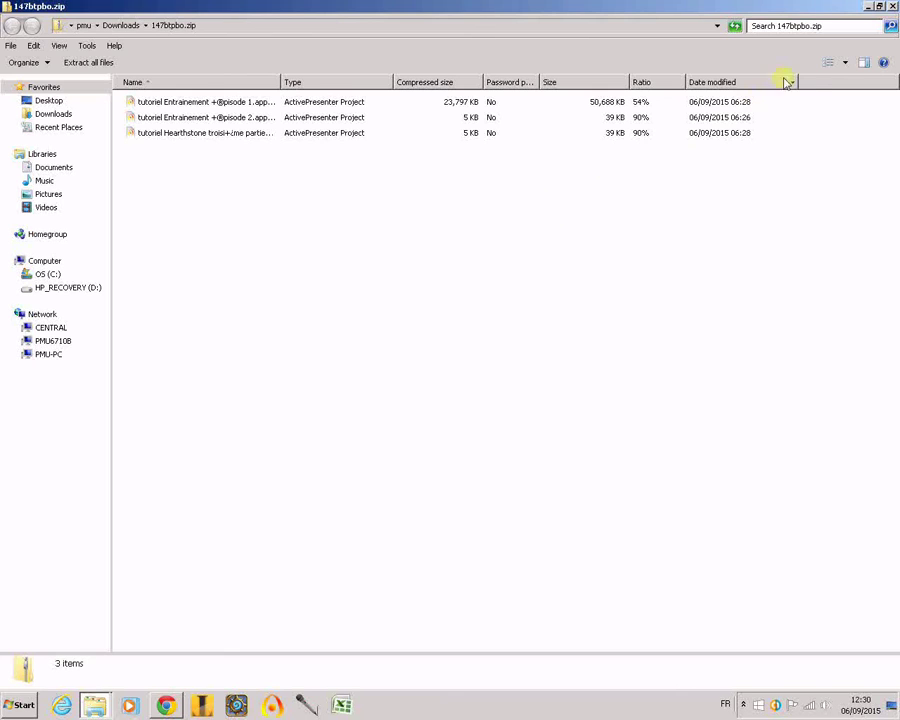
Step: Close the zip archive window and the browser tab holding the Gmail message
left_click(893, 7)
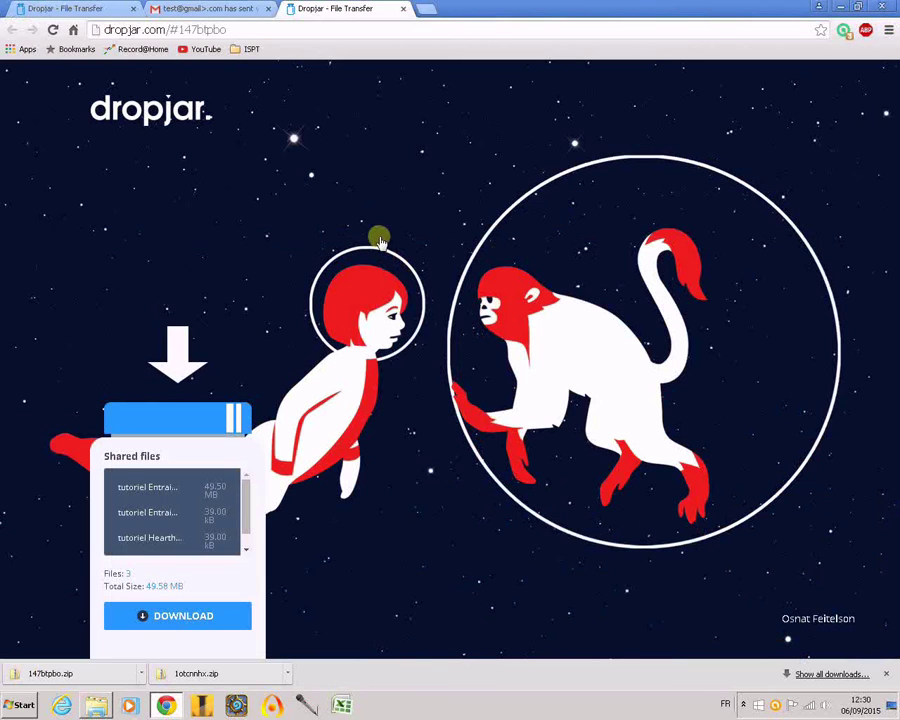
left_click(224, 12)
left_click(268, 9)
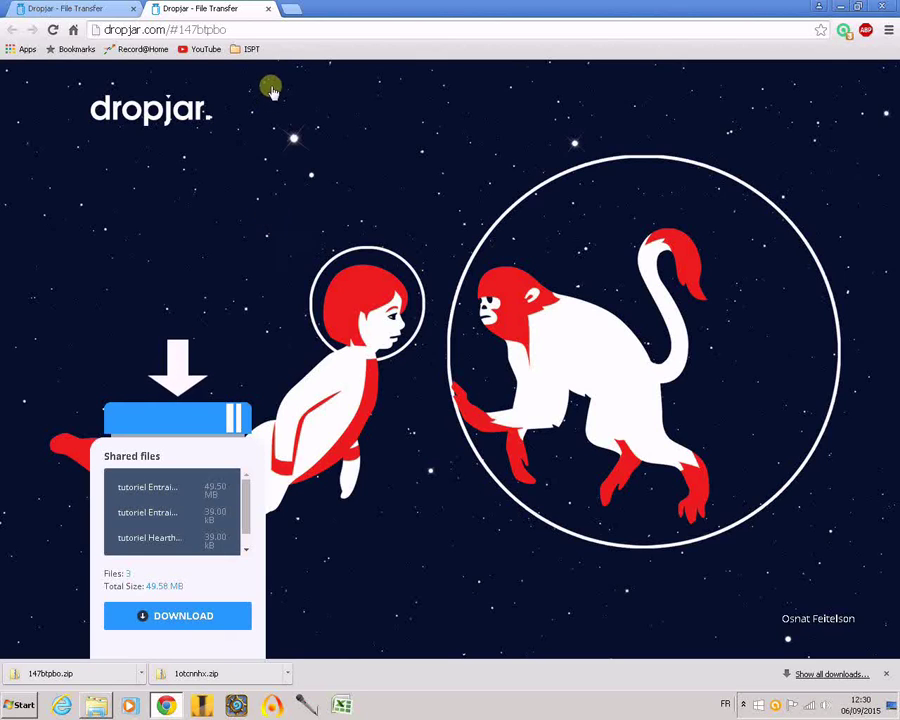
Step: Load wetransfer.com in place of the Dropjar download page, and return to the tab with the completed Dropjar transfer
left_click(265, 29)
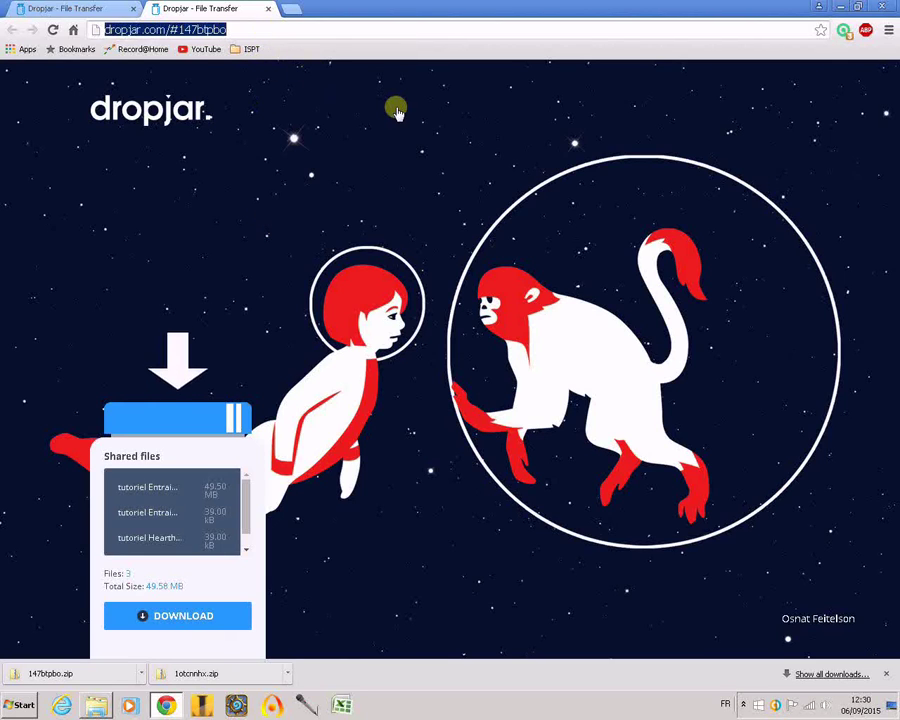
type("wetrans")
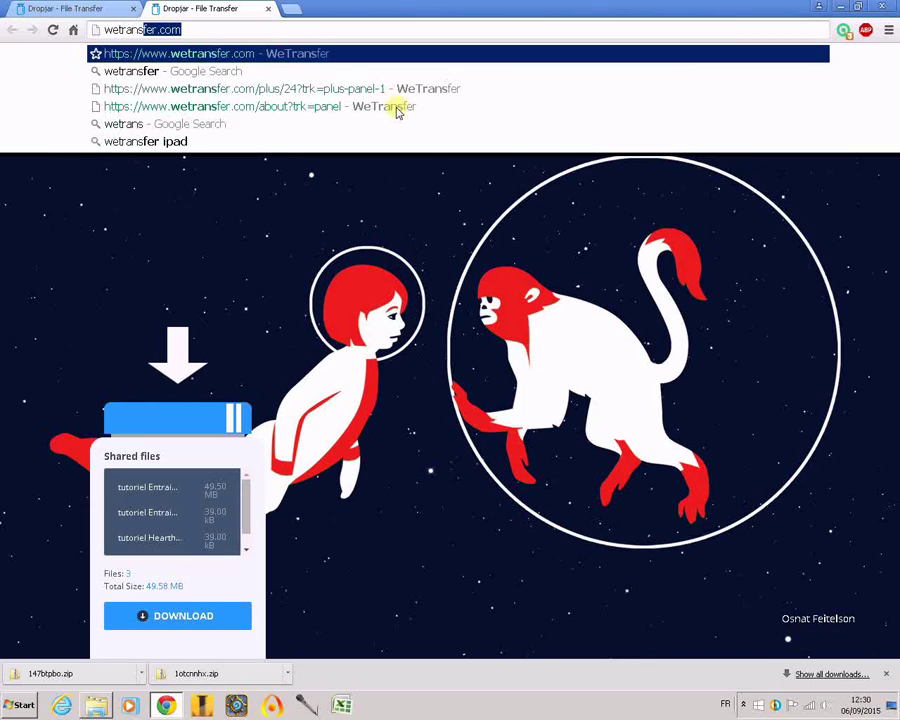
type("fer.com")
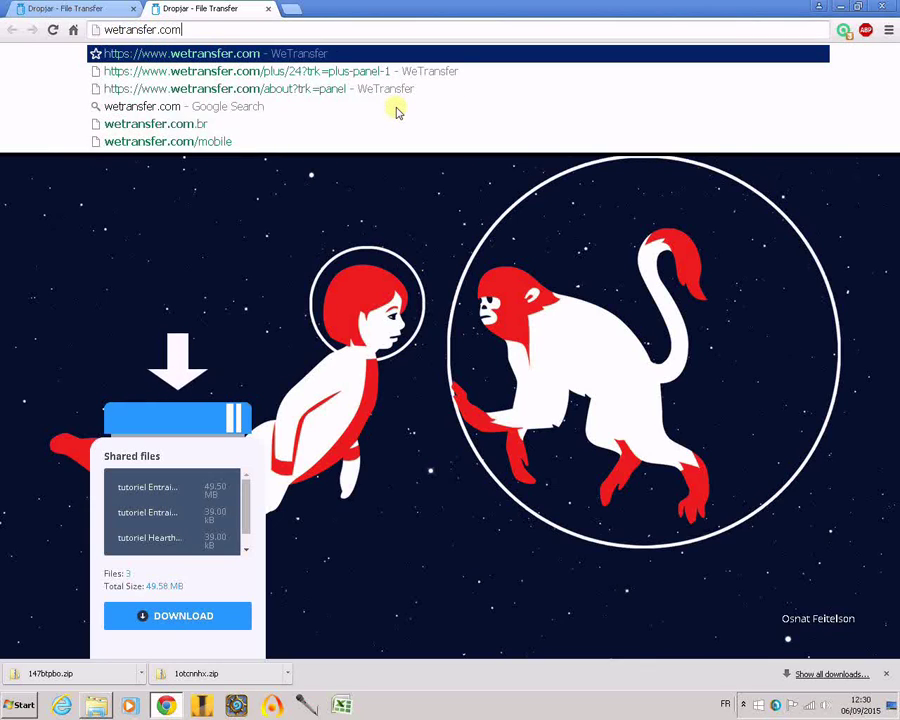
key("Return")
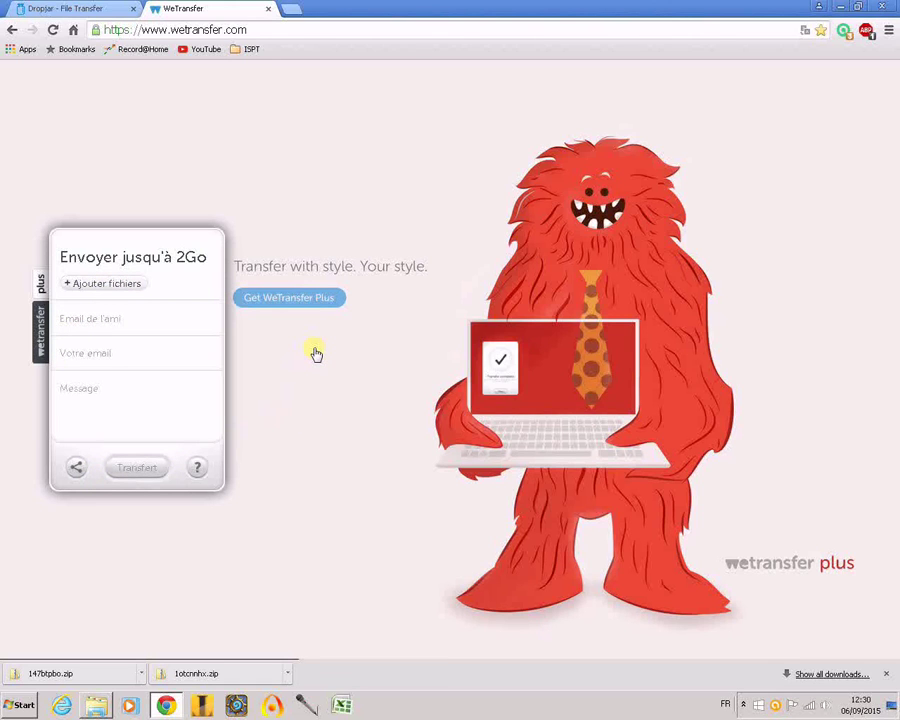
left_click(84, 9)
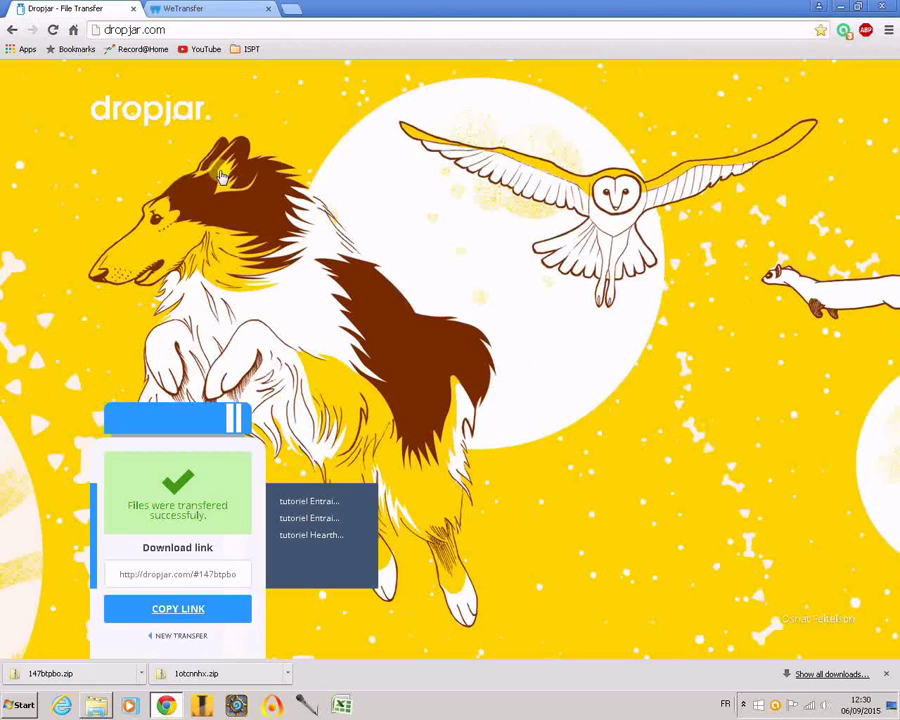